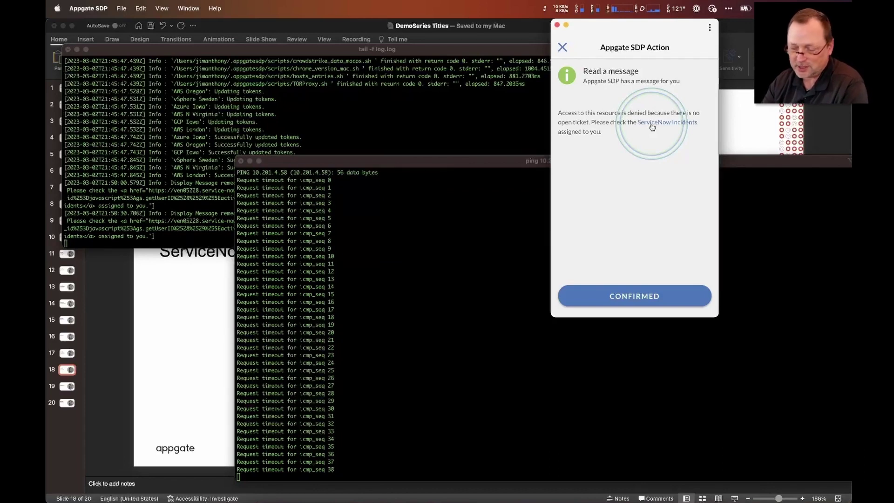
- Open the ServiceNow Incidents link from the Appgate SDP message and log in with the saved user name and password
left_click(651, 126)
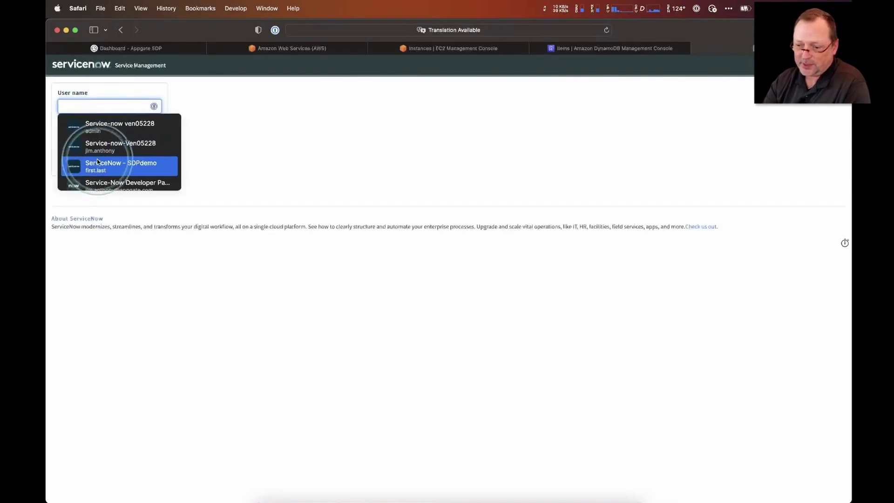
left_click(98, 142)
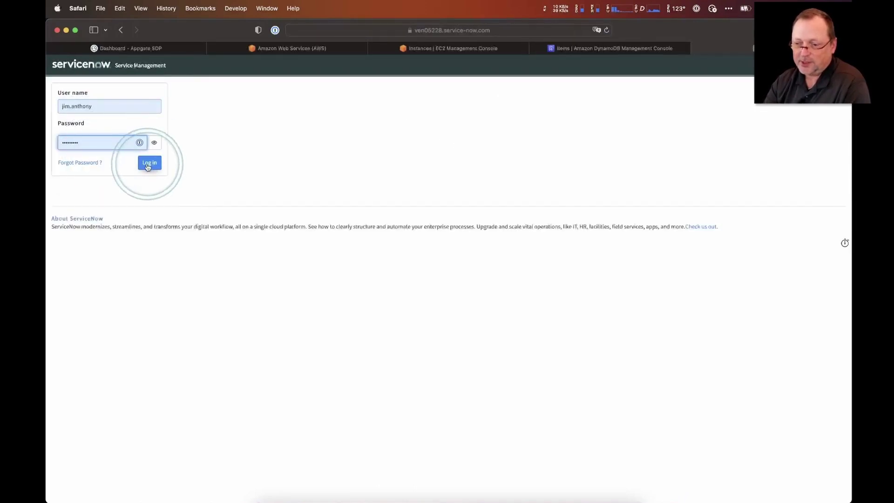
key("Return")
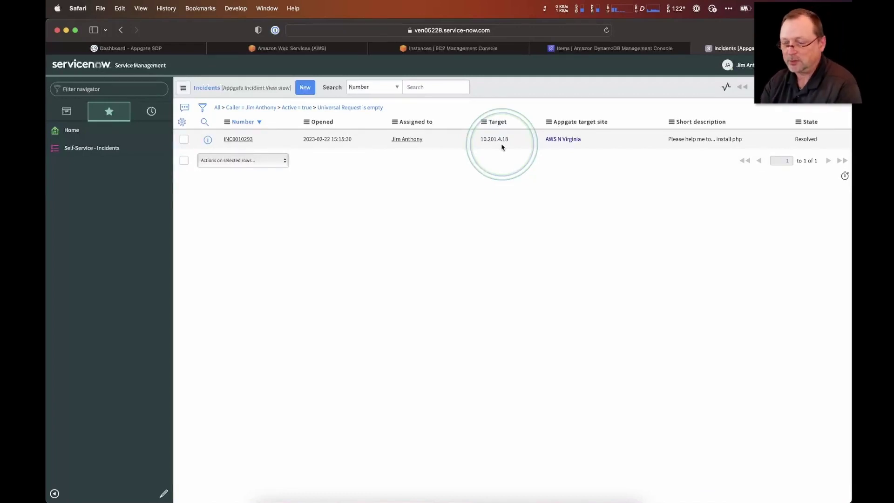
- Check the ping in iTerm2 and the Appgate SDP access message, and return to the ServiceNow incidents in Safari
key("super+Tab")
key("super+Tab")
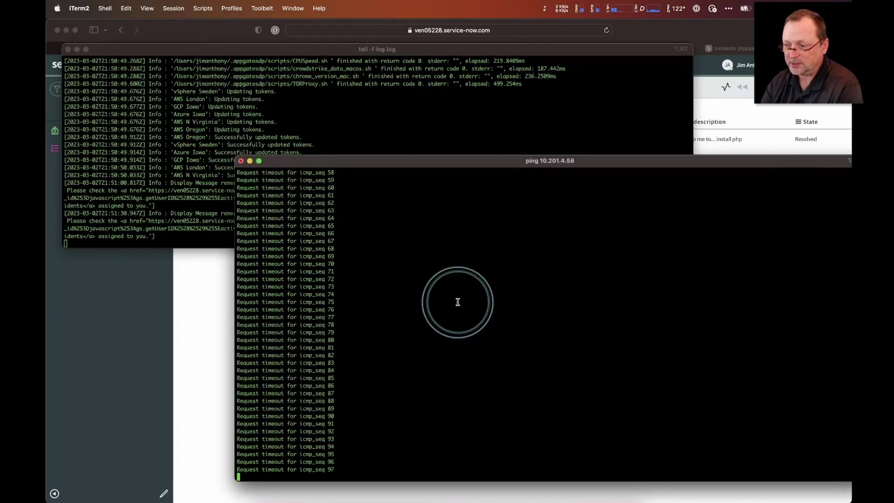
left_click(713, 9)
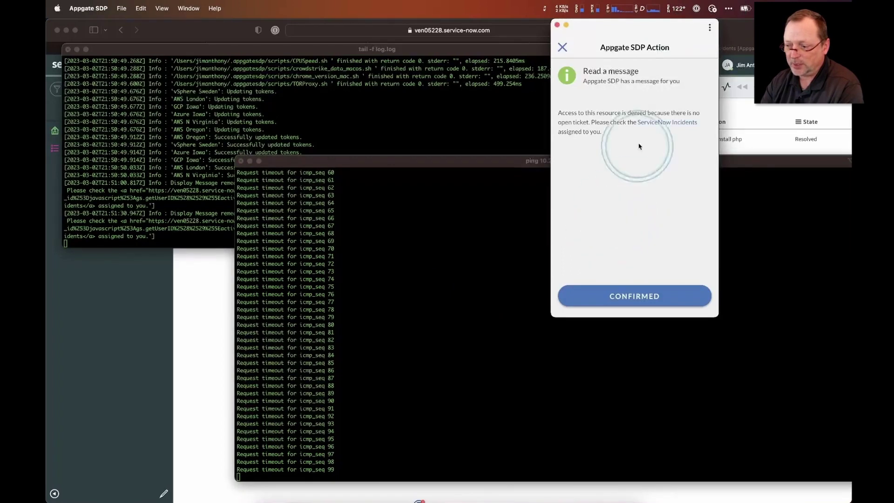
key("super+Tab")
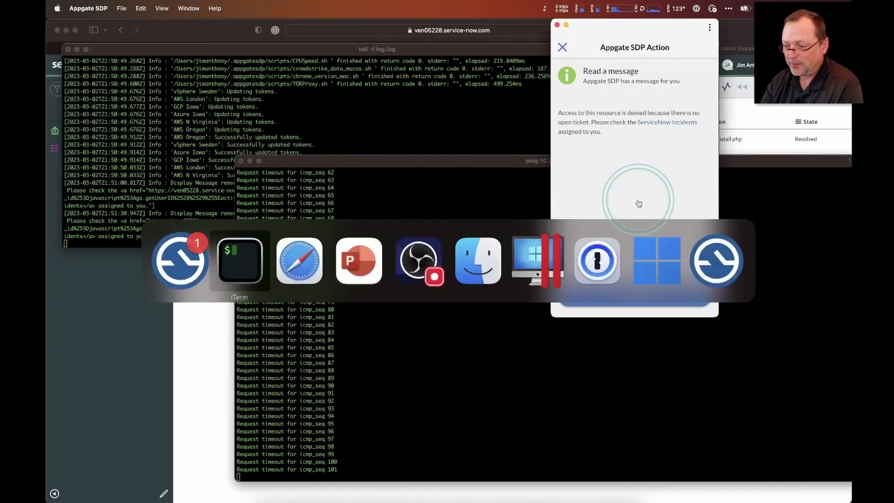
key("super+Tab")
key("super+Tab")
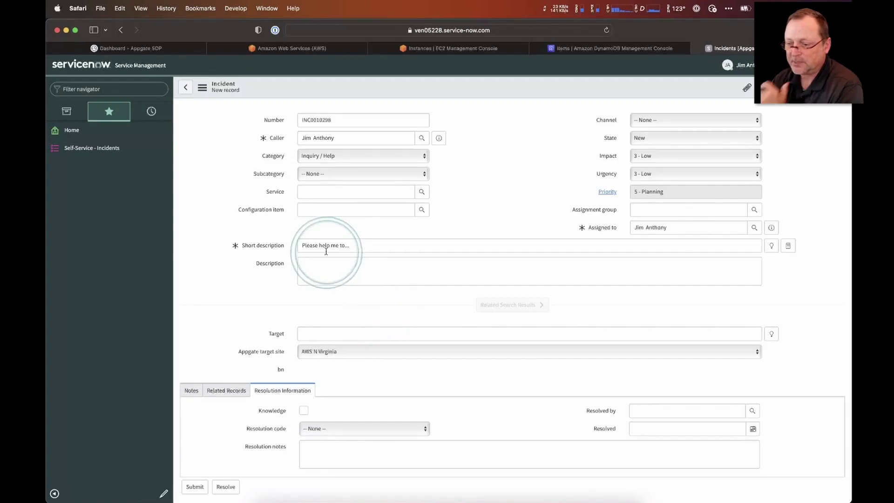
- Complete the new incident's short description as "Please help me to...fix my server" and collapse the related search results
left_click(365, 245)
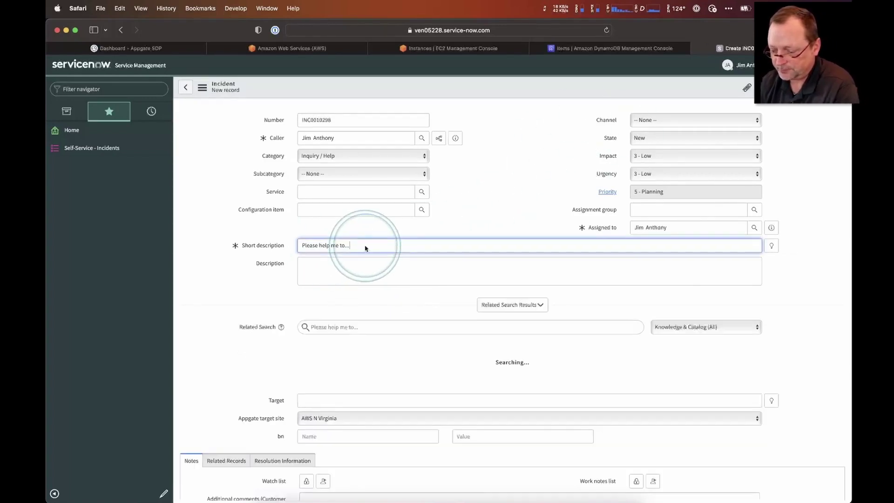
type("fix my server")
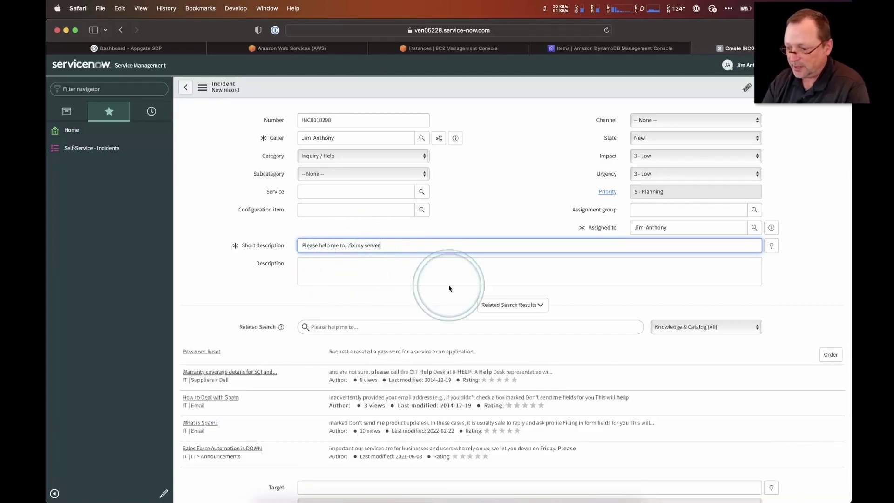
left_click(502, 306)
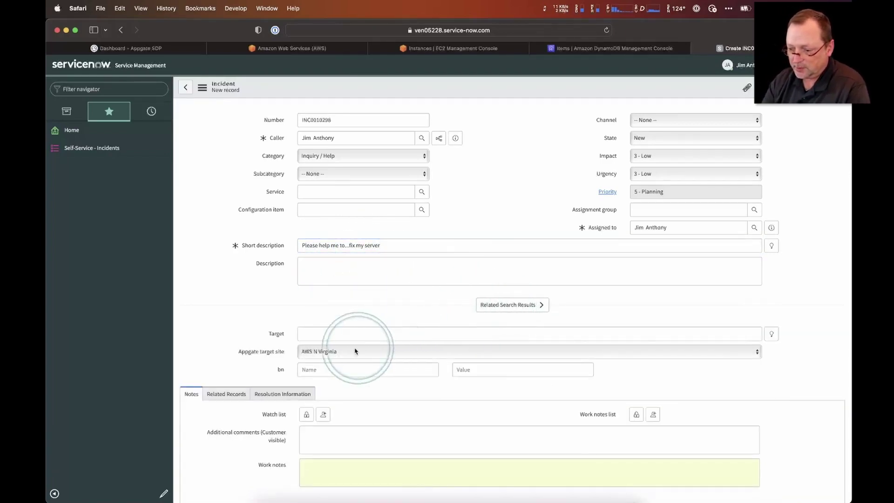
left_click(495, 304)
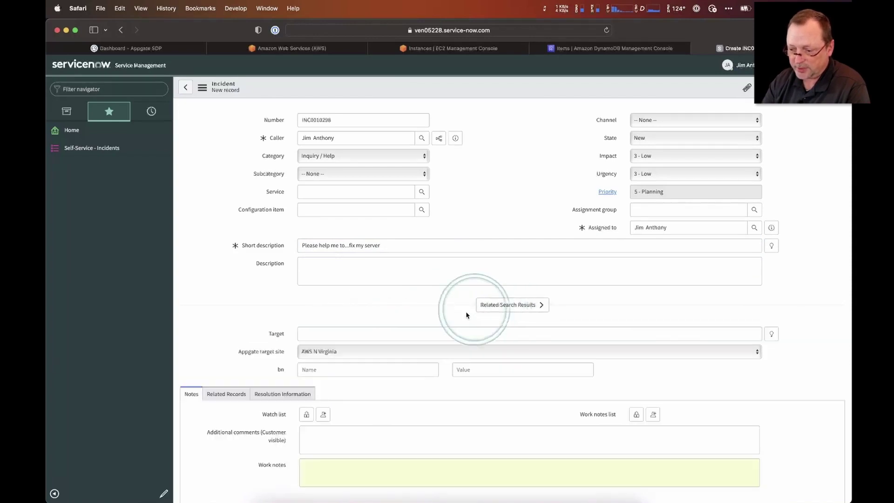
- Set the incident's target to 10.201.4.58 and submit the new record
left_click(305, 333)
type("10.201.4.58")
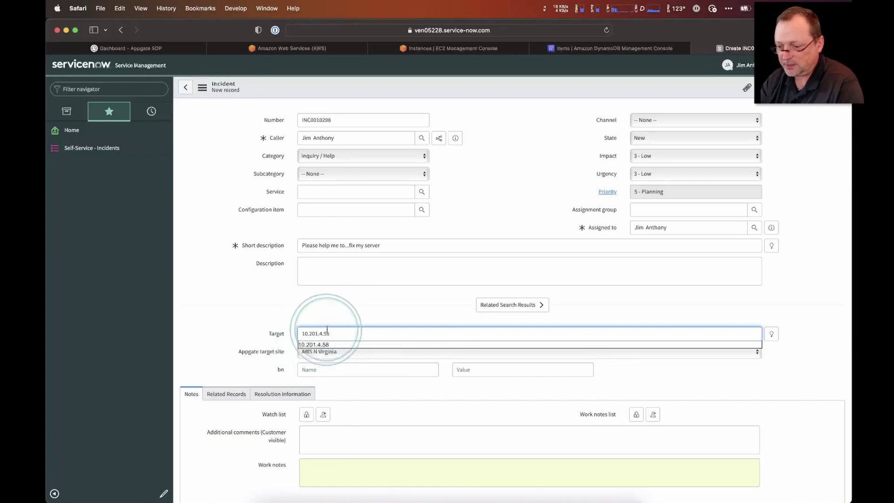
left_click(385, 314)
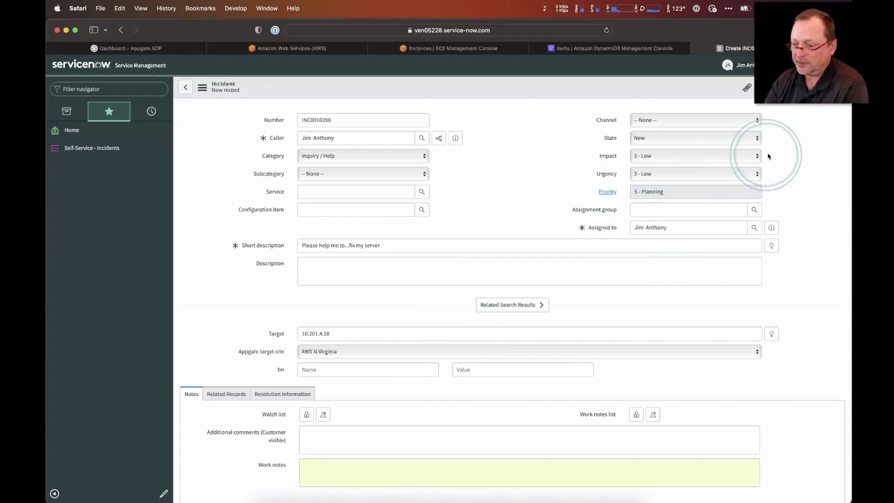
left_click(804, 86)
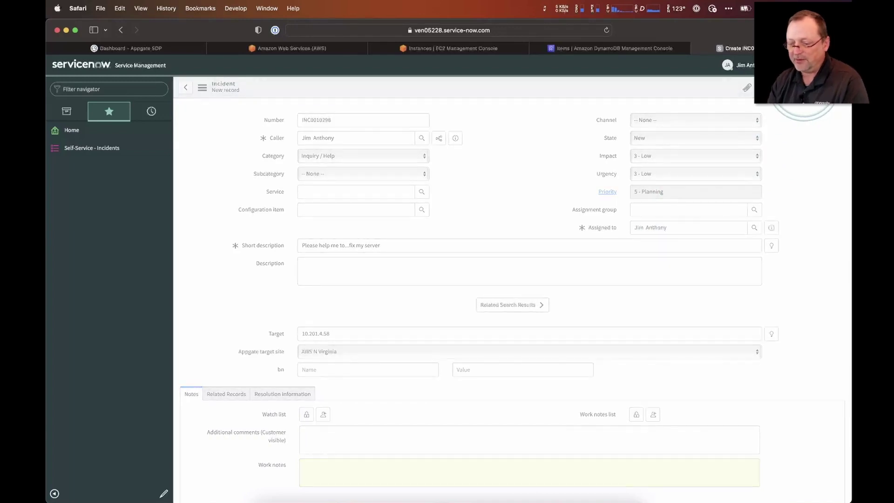
- Check the ping to 10.201.4.58 in iTerm2 and acknowledge the pending Appgate SDP message
key("super+Tab")
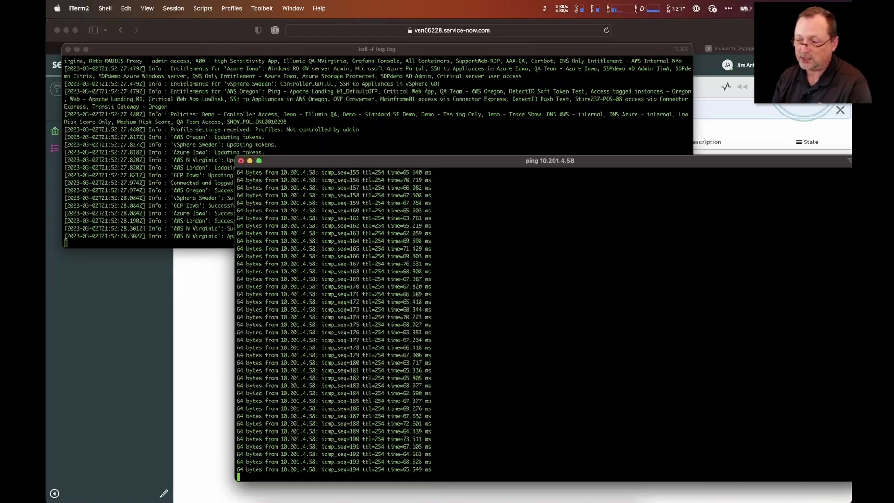
left_click(712, 8)
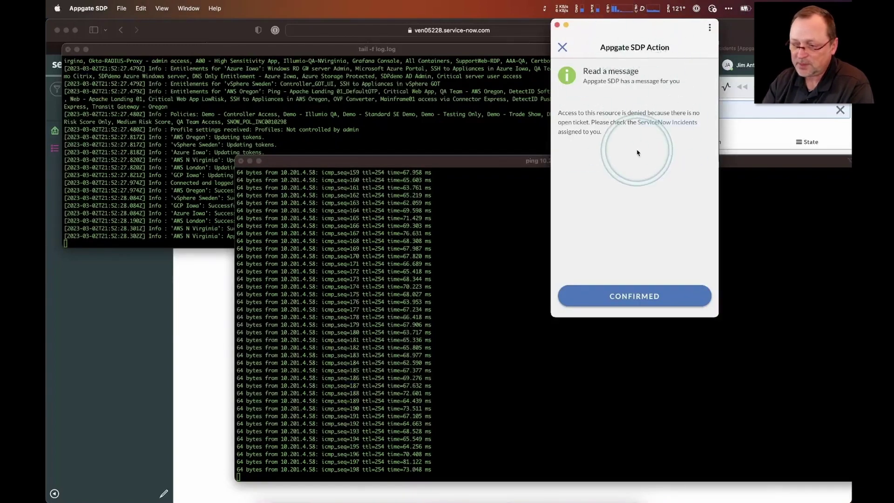
left_click(634, 306)
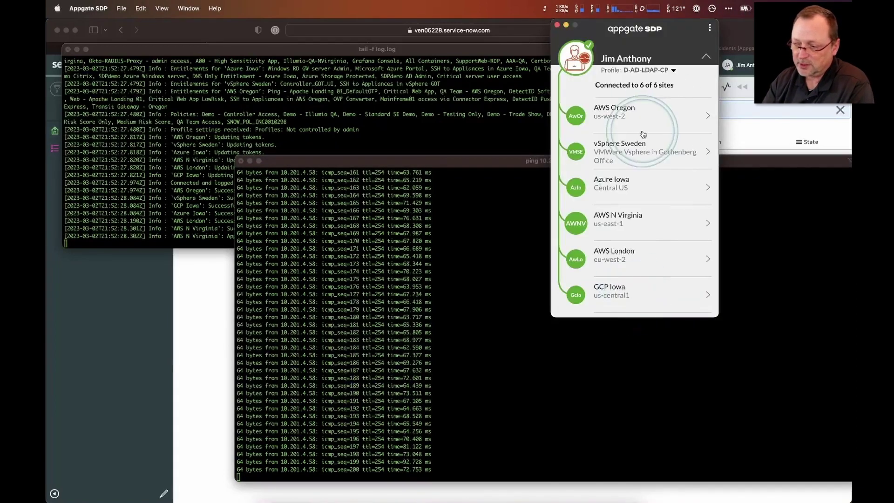
- Open the entitlements list in the Appgate SDP client and search it for "snow"
left_click(713, 47)
left_click(710, 28)
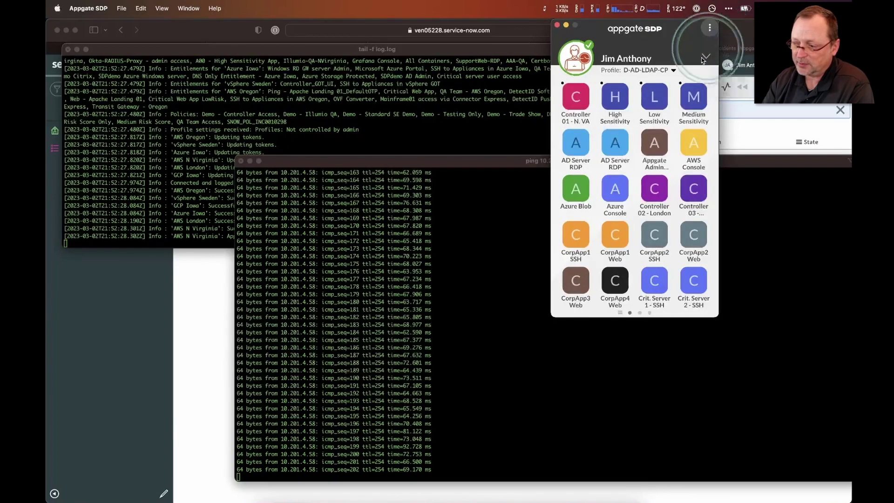
left_click(726, 36)
left_click(601, 292)
left_click(595, 80)
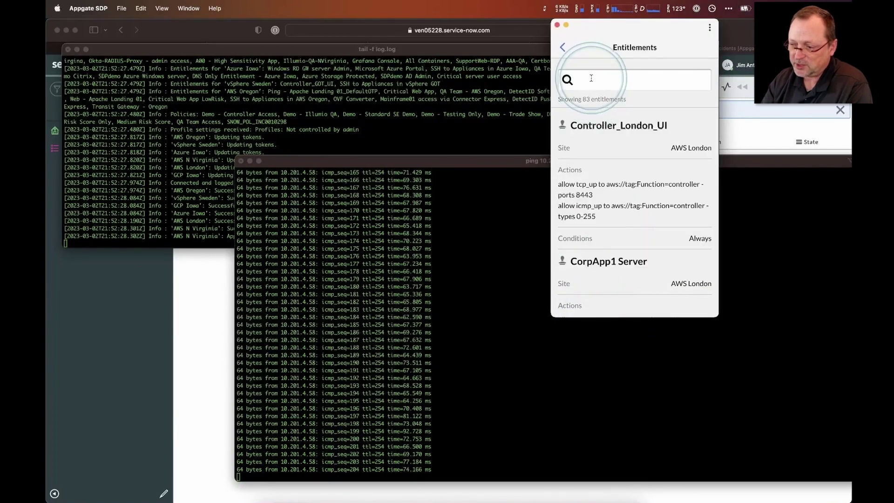
type("snow")
- Examine the ServiceNow entitlement's name and its TCP and ICMP access rules for 10.201.4.58
left_click(626, 123)
left_click_drag(570, 125, 697, 124)
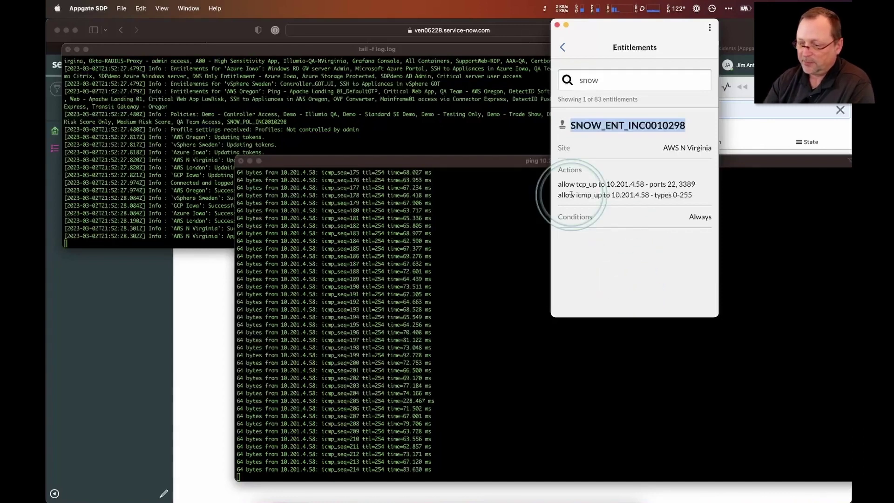
left_click_drag(576, 185, 701, 187)
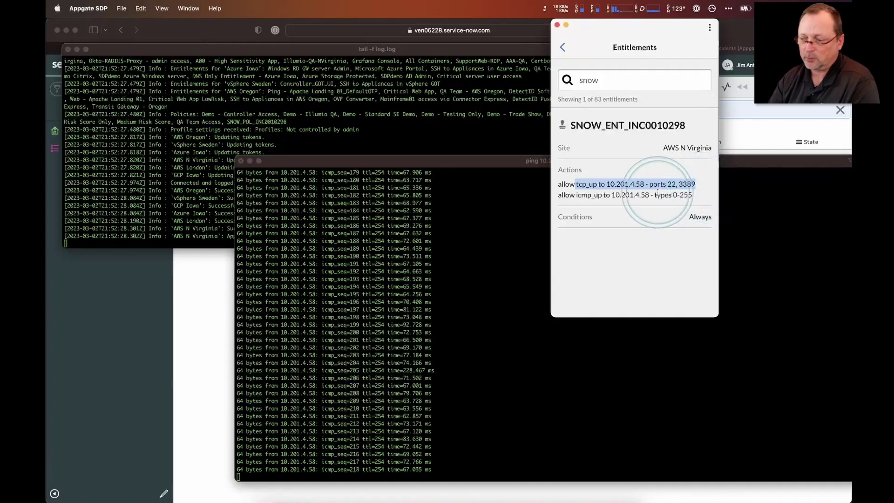
left_click_drag(576, 196, 716, 195)
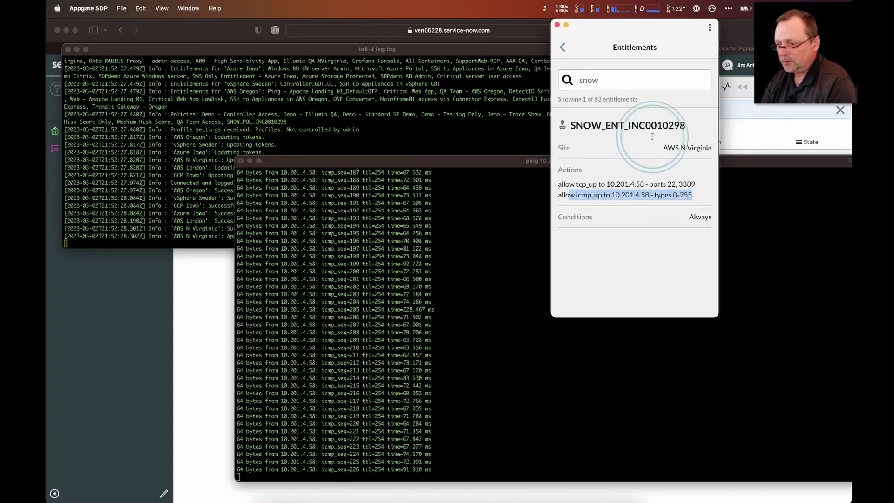
- Check the new incident's state in the ServiceNow list in Safari and switch back to iTerm2
left_click(207, 344)
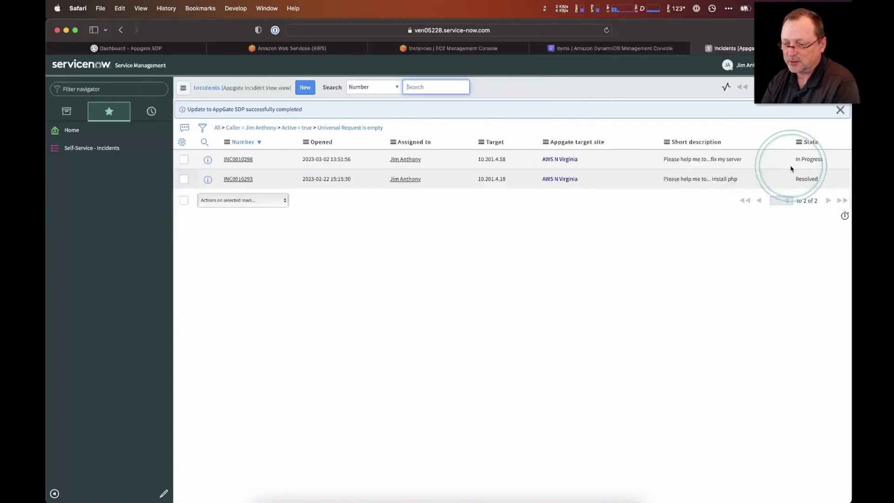
key("super+Tab")
key("super+Tab")
key("super+Tab")
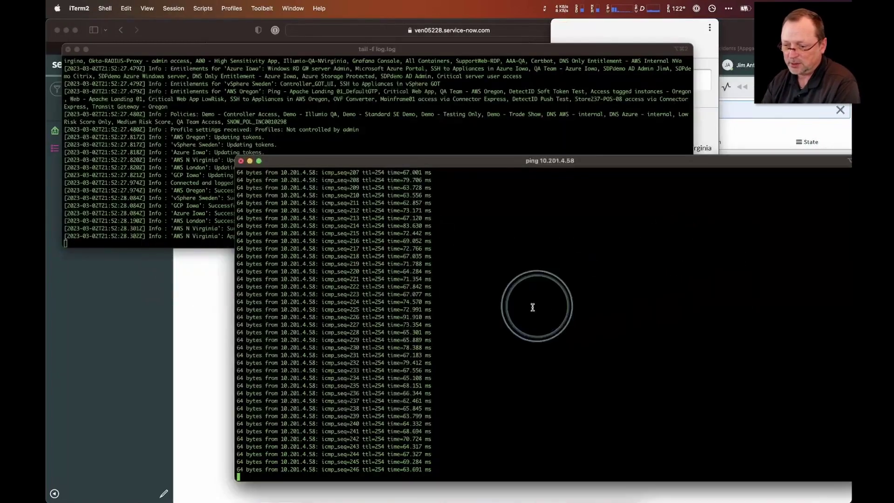
- Stop the running ping and open an SSH session to 10.201.4.58
key("ctrl+c")
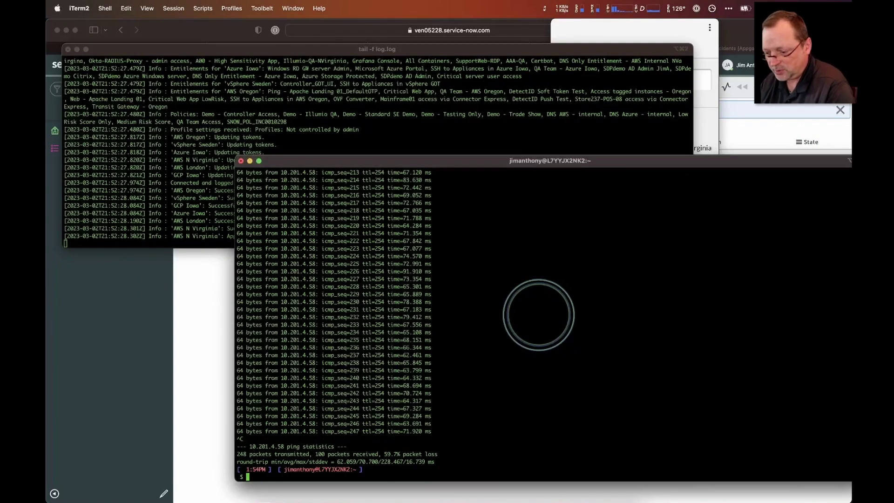
type("ssh 10.2")
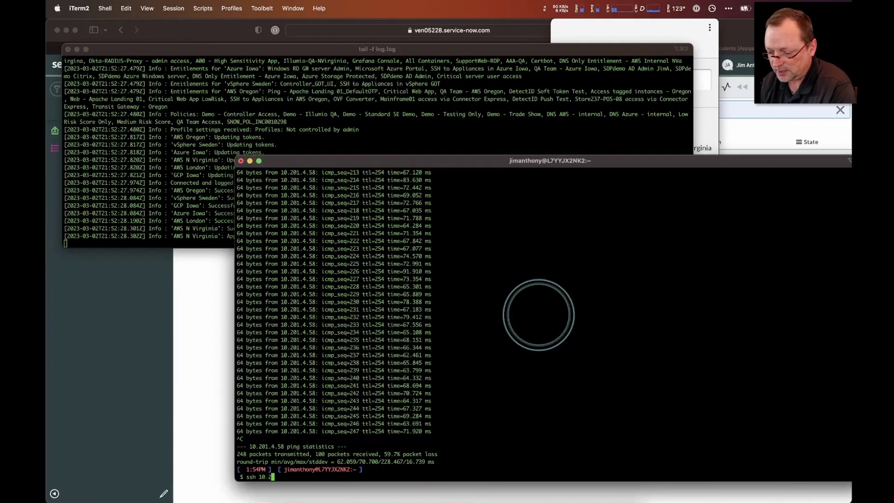
type("01.4.58")
key("Return")
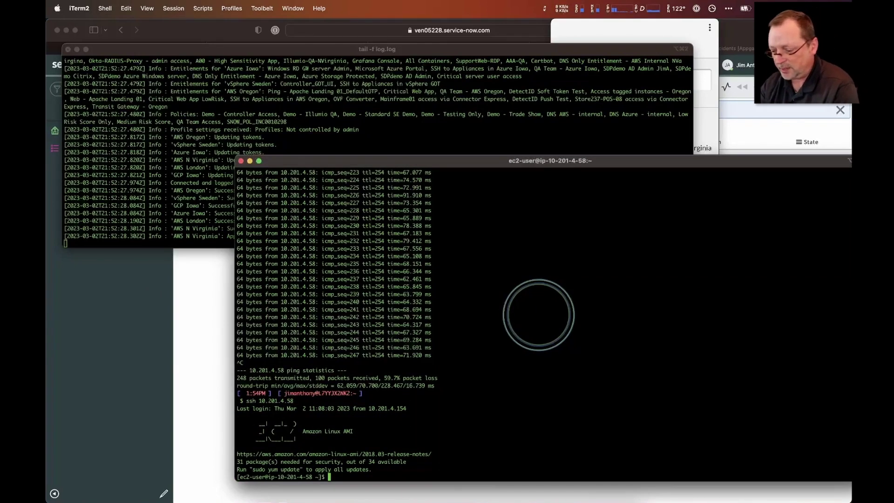
- Run sudo yum update on the remote server and accept the package transaction with y
type("su")
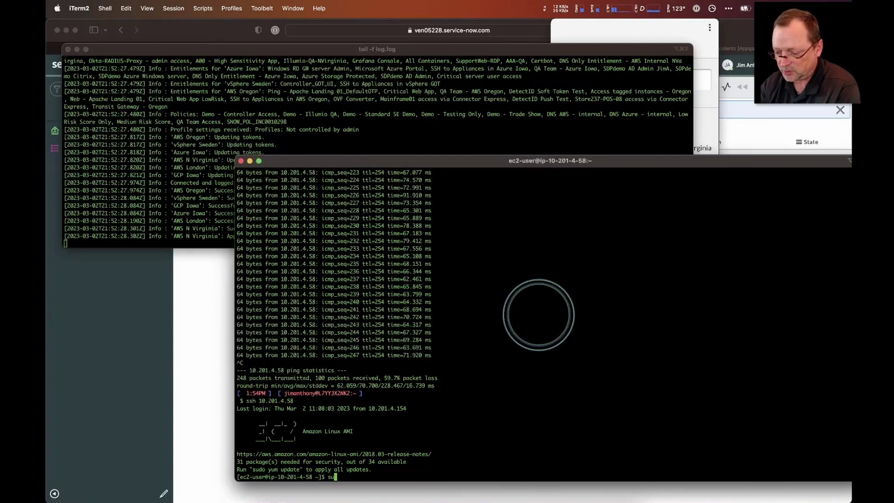
type("do uum update")
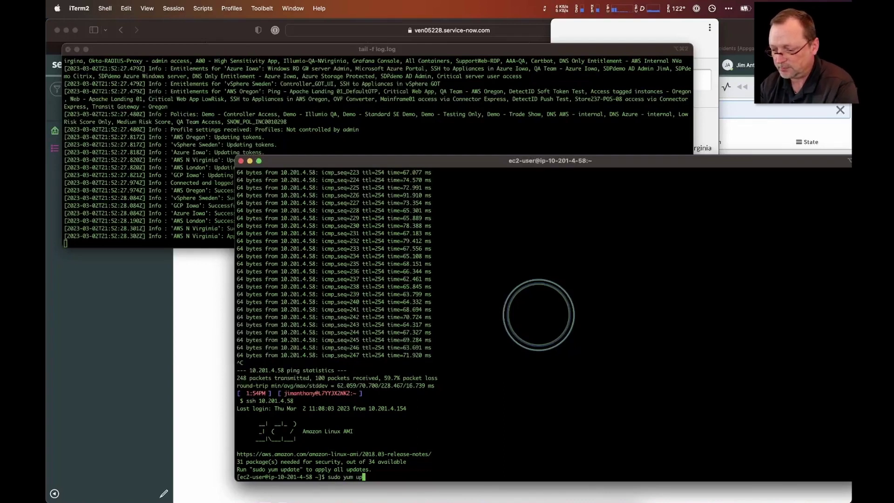
key("Return")
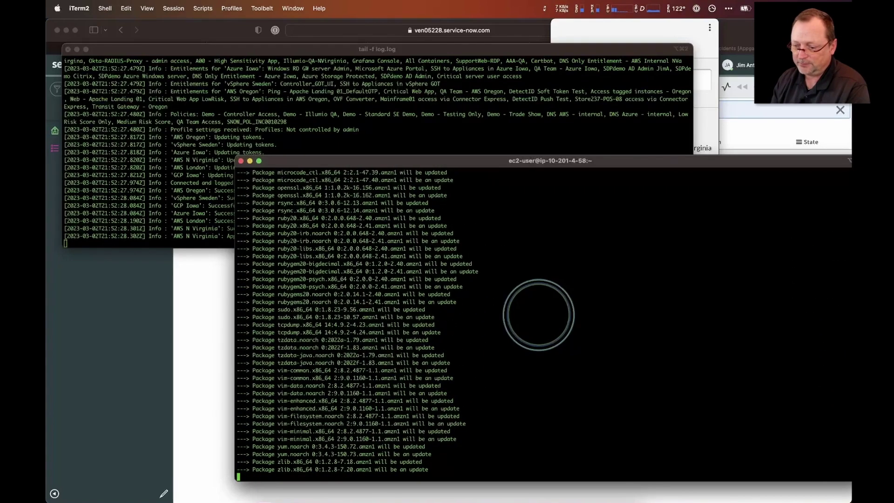
type("y")
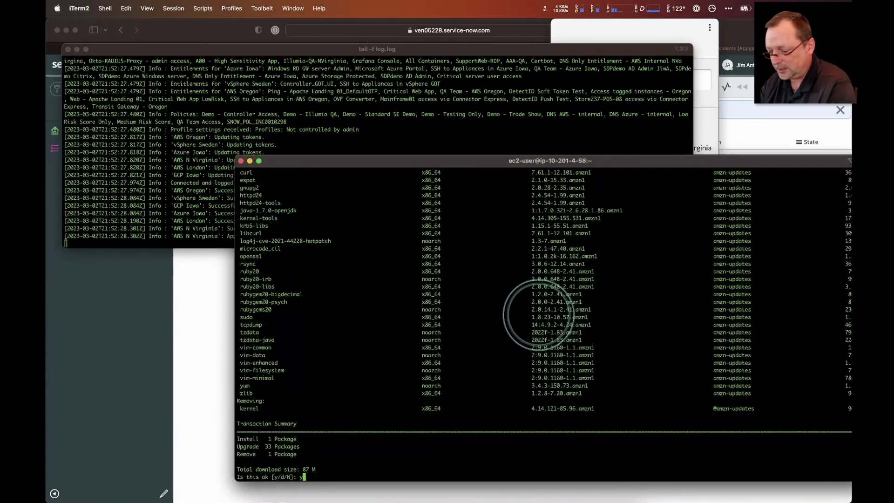
key("Return")
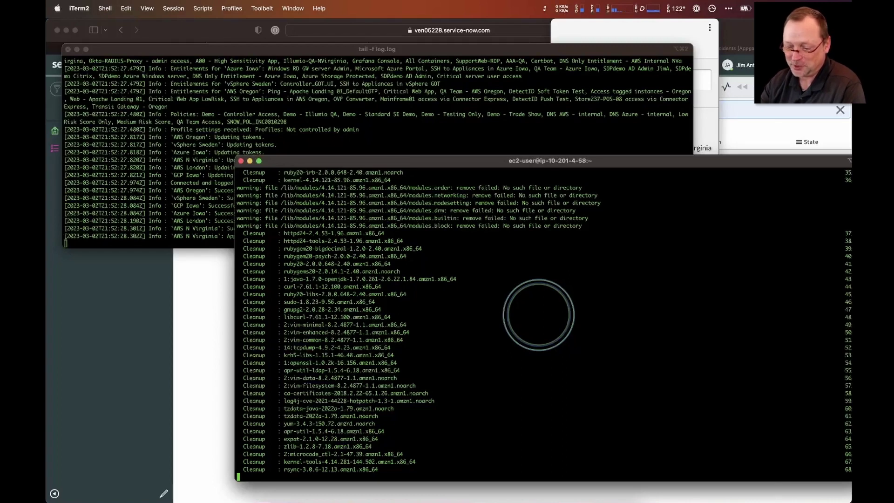
key("Return")
key("Return")
key("Return")
key("Return")
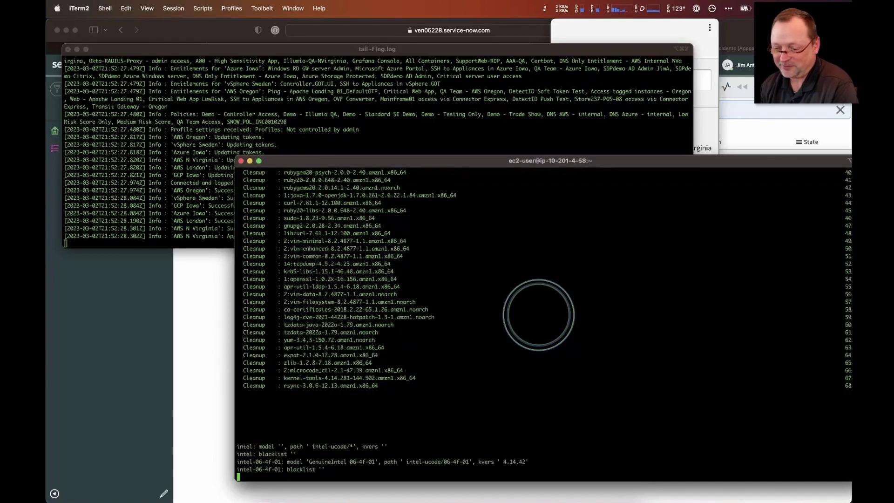
key("Return")
key("Return")
key("Return")
key("Return")
key("Return")
key("Return")
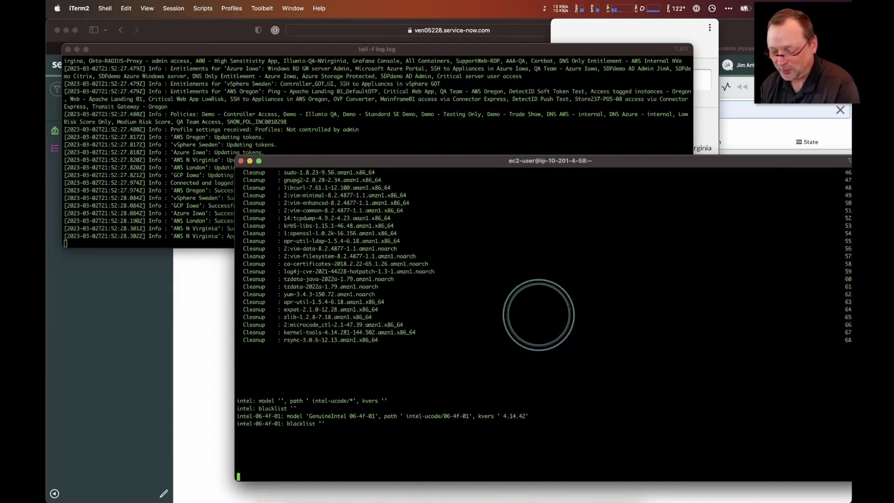
- Interrupt the running yum update and return to the remote shell prompt
key("ctrl+c")
key("Return")
key("Return")
key("Return")
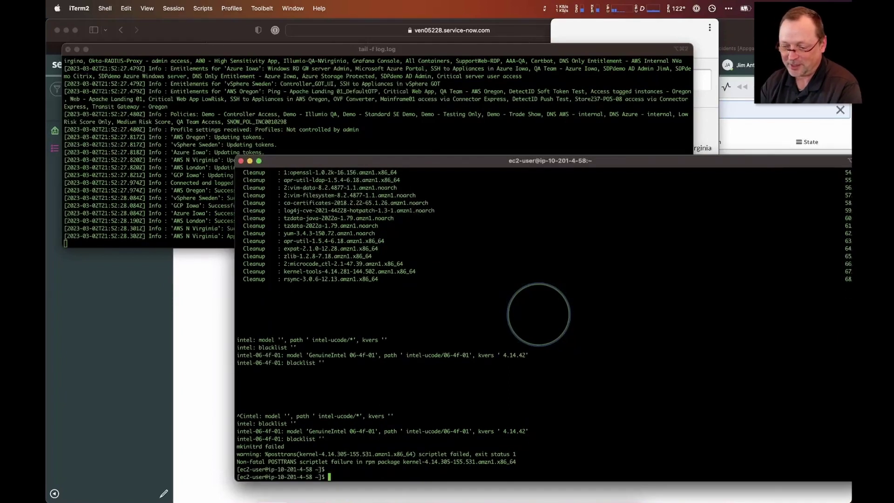
- Exit the SSH session on the server and open the in-progress incident for target 10.201.4.58 in ServiceNow in Safari
type("exit")
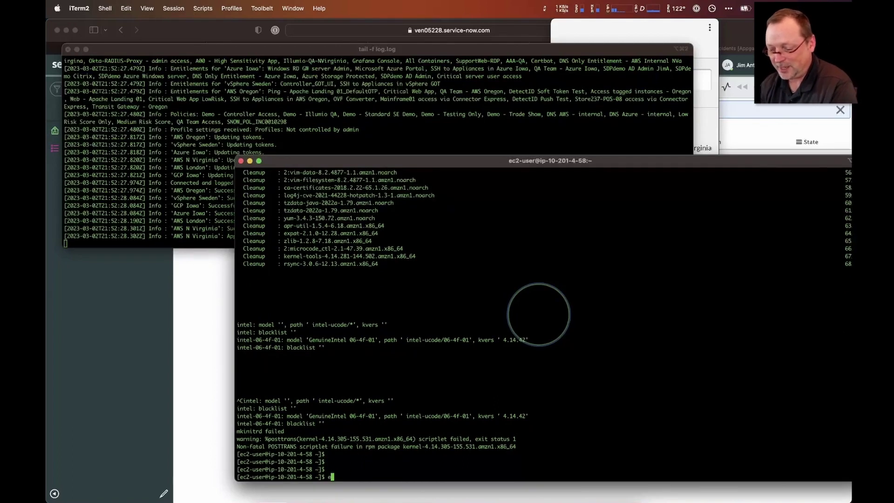
key("Return")
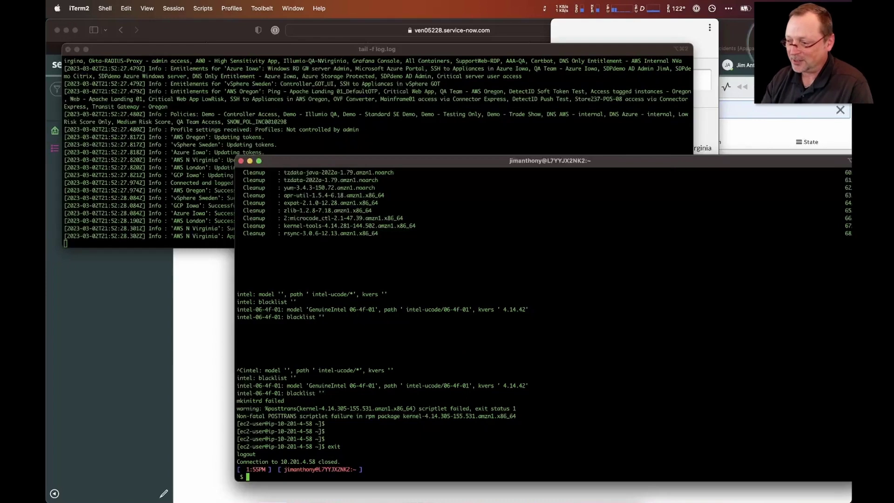
key("super+Tab")
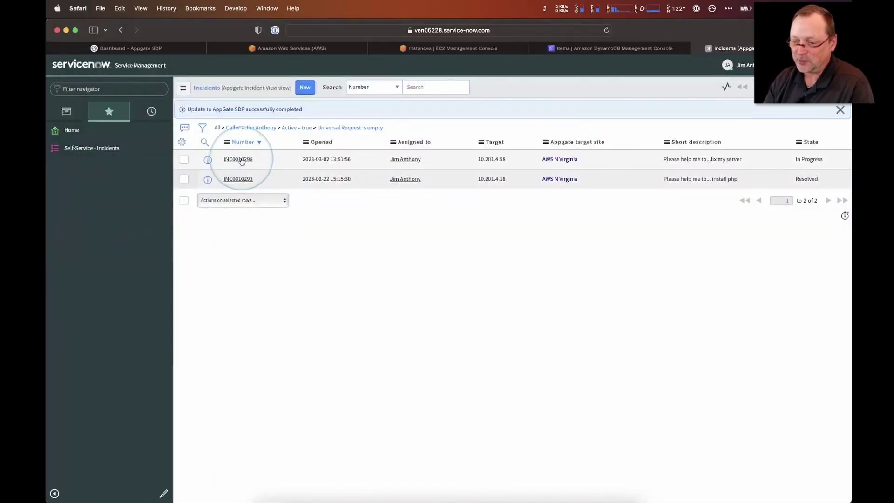
left_click(241, 161)
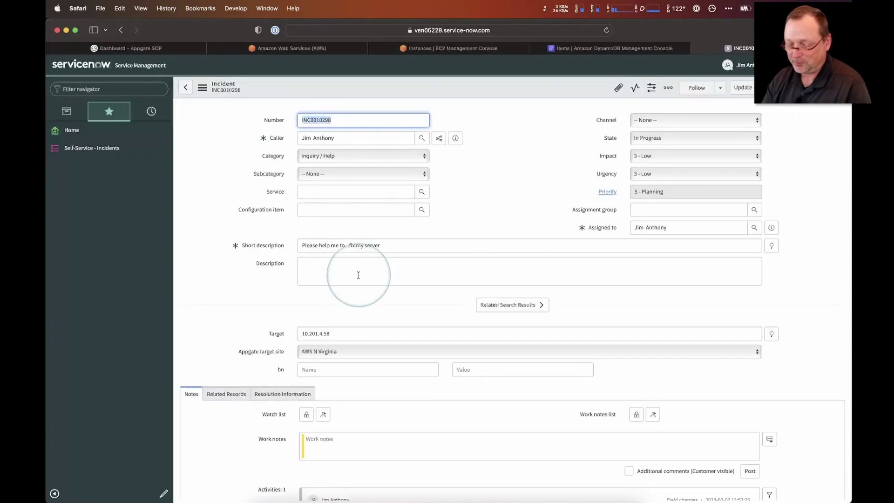
- Switch to iTerm2 and start a continuous ping to 10.201.4.58
key("super+Tab")
type("ping ")
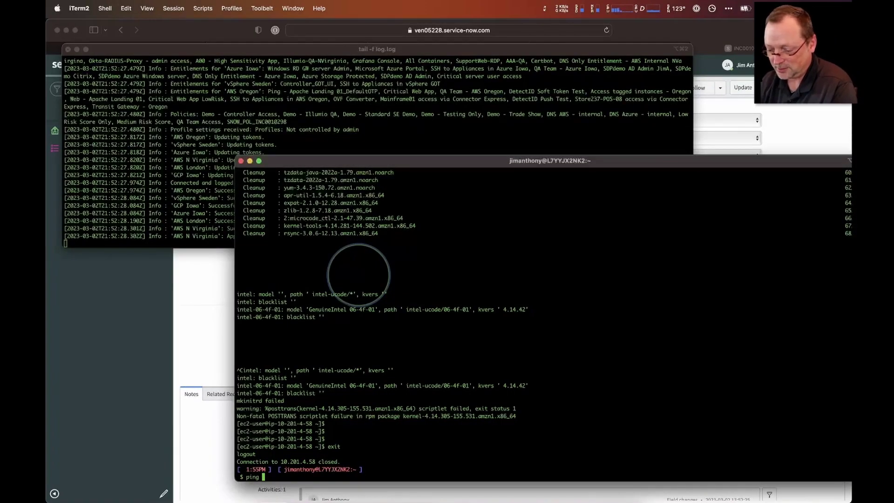
type("10.201.4.58")
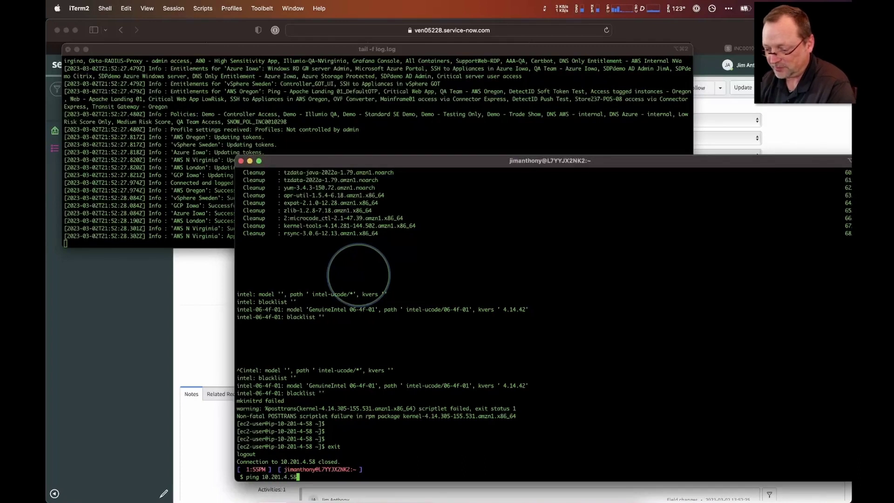
key("Return")
- Switch to Safari and resolve the incident with resolution code Solved (Permanently) and the resolution notes "applied patches."
key("super+Tab")
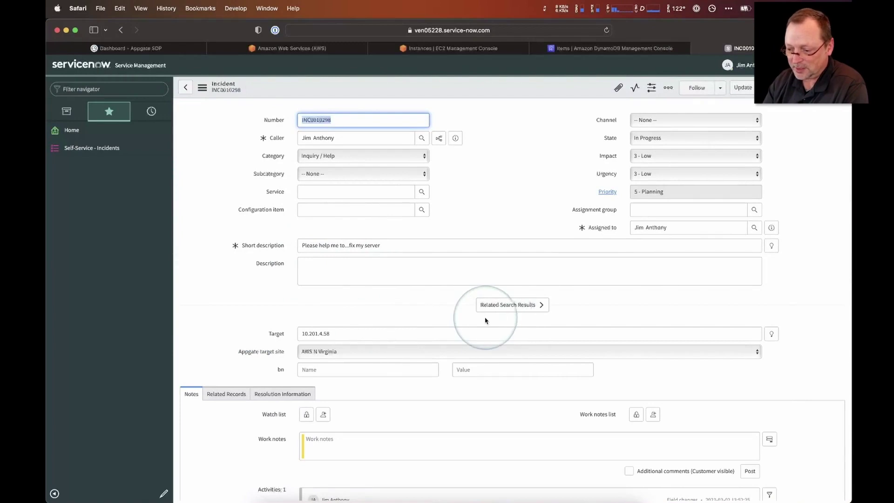
left_click(276, 394)
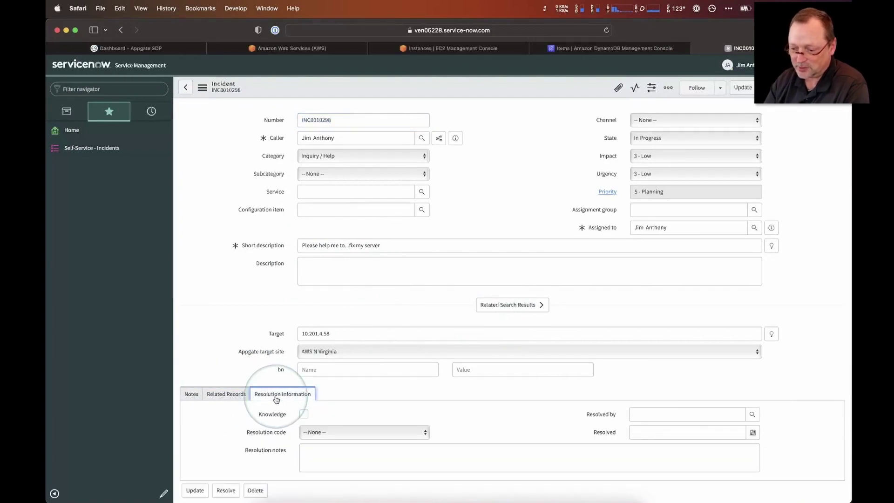
scroll(276, 399, "down", 3)
left_click(319, 359)
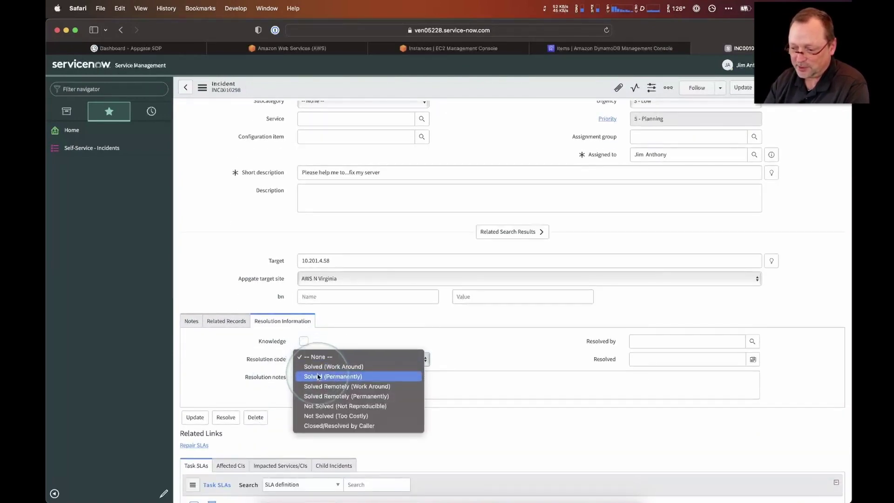
left_click(319, 376)
left_click(325, 379)
type("app")
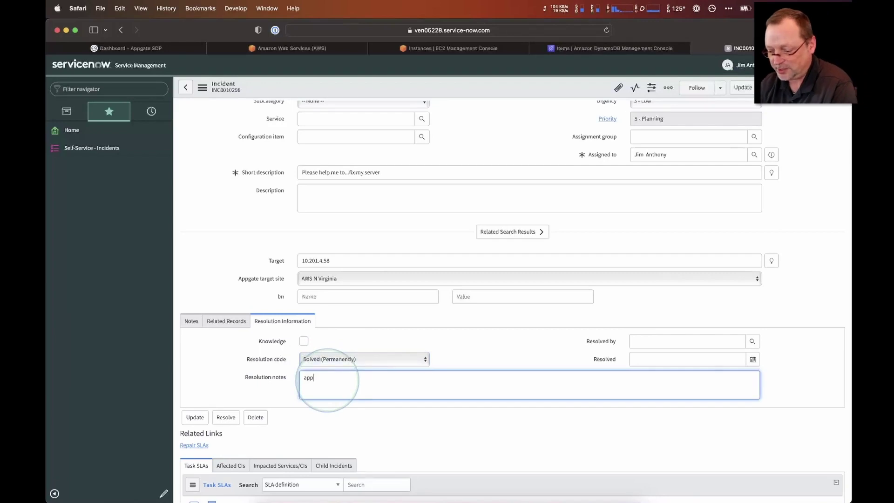
type("lied patches.")
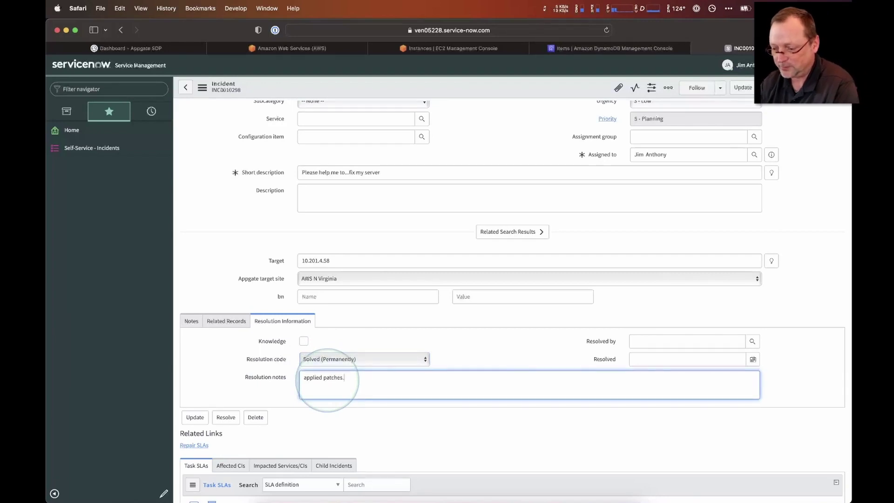
left_click(226, 418)
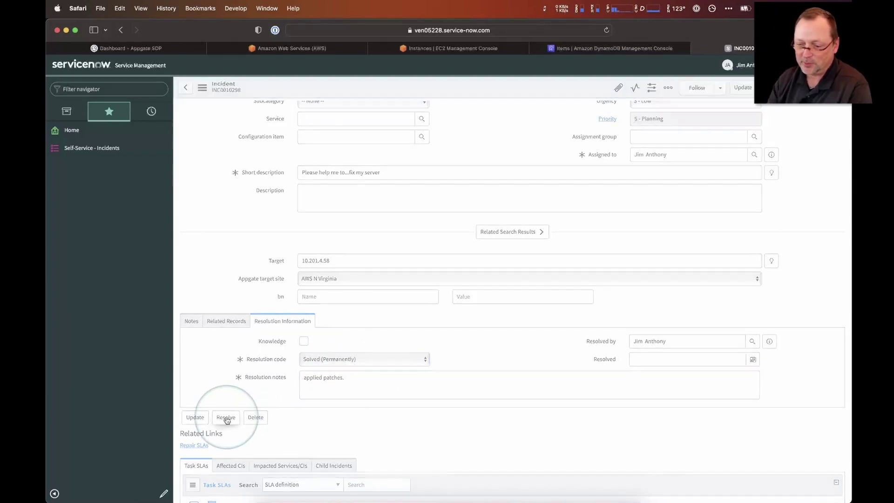
- Switch back to iTerm2 to check access to 10.201.4.58 and stop the running ping
key("super+Tab")
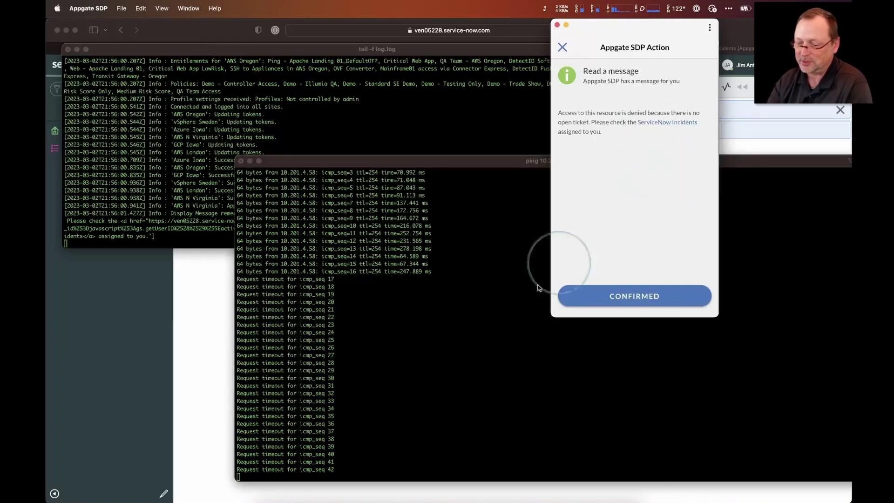
left_click(404, 421)
key("ctrl+c")
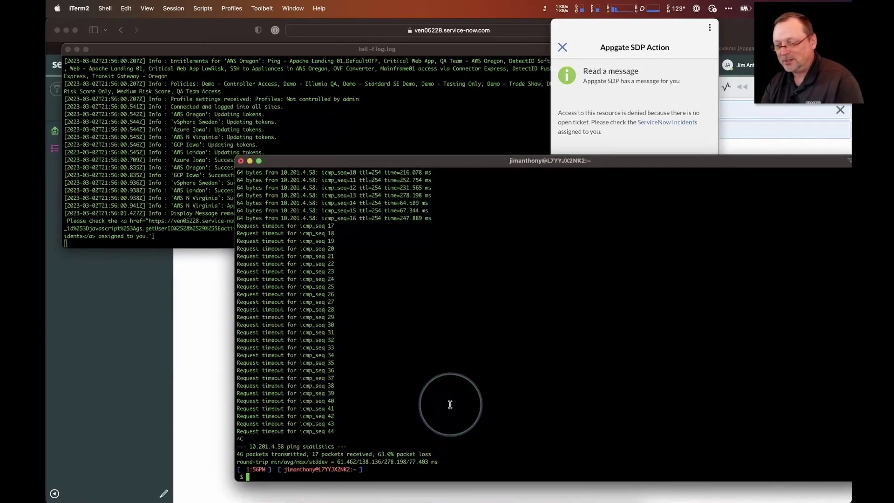